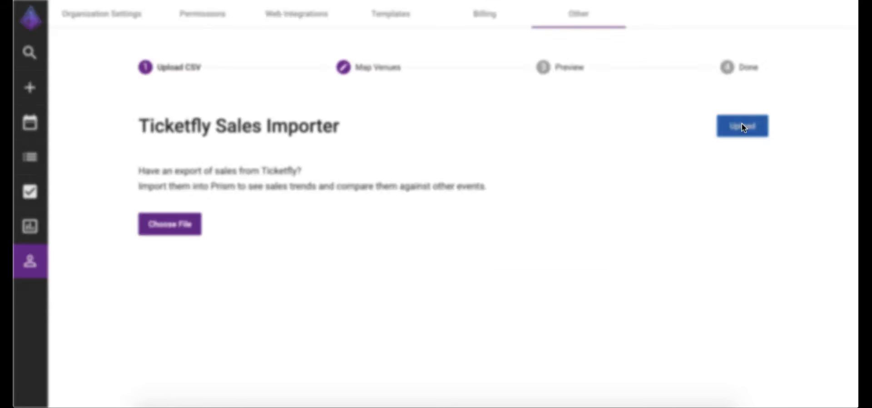
Step: Review the imported events and open the sales chart for the 09/14/2018 Grateful Dead event
{"action": "left_click_drag", "start_coordinate": [370, 203], "coordinate": [440, 204]}
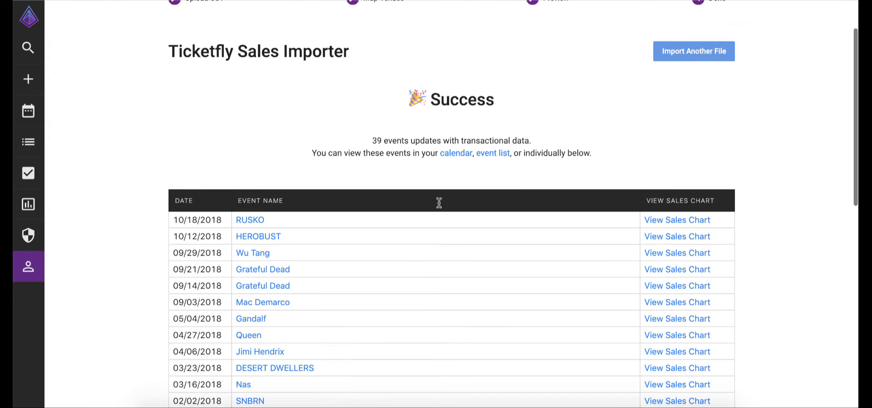
{"action": "scroll", "coordinate": [439, 203], "scroll_direction": "down", "scroll_amount": 4}
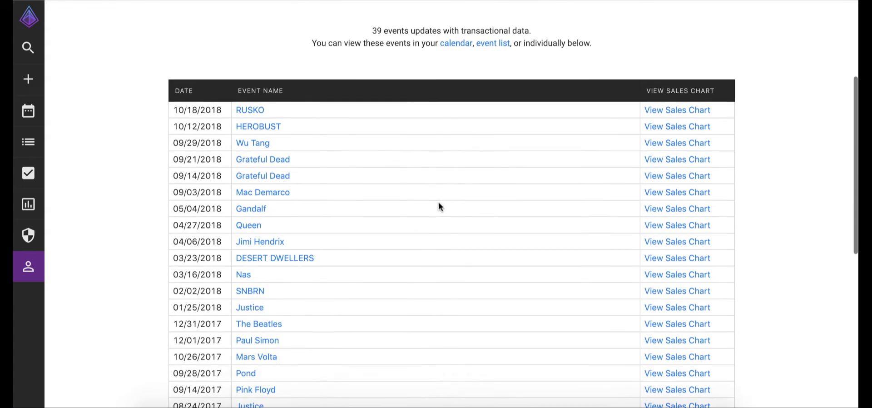
{"action": "scroll", "coordinate": [439, 203], "scroll_direction": "up", "scroll_amount": 2}
{"action": "scroll", "coordinate": [439, 203], "scroll_direction": "up", "scroll_amount": 2}
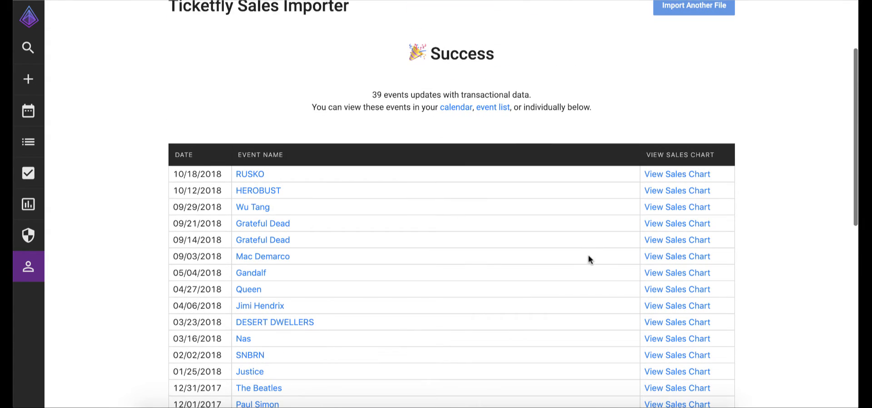
{"action": "left_click", "coordinate": [658, 240]}
Step: Add the 09/20 Grateful Dead and 09/02 Mac Demarco events to the sales chart for comparison
{"action": "scroll", "coordinate": [658, 239], "scroll_direction": "down", "scroll_amount": 2}
{"action": "left_click", "coordinate": [315, 131]}
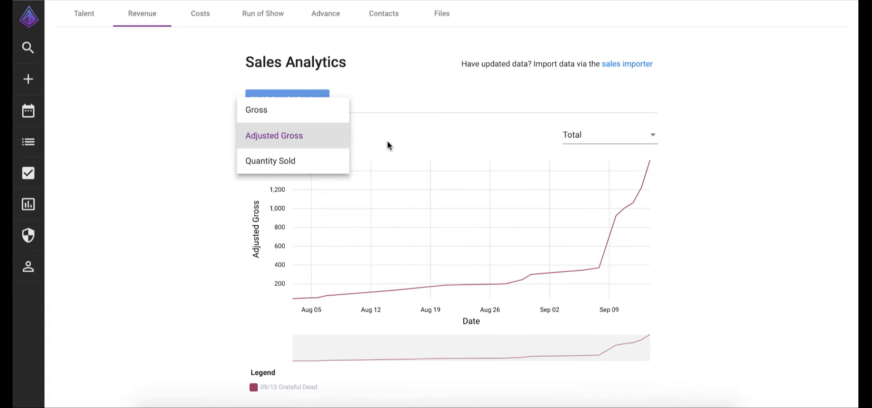
{"action": "left_click", "coordinate": [573, 142]}
{"action": "left_click", "coordinate": [573, 142]}
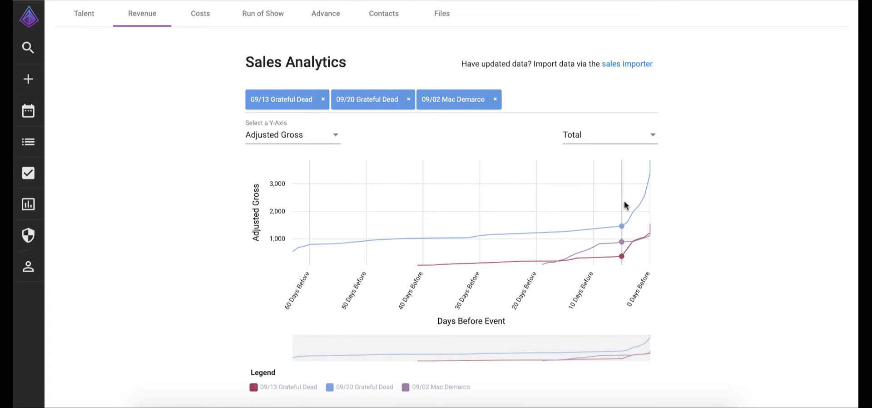
Step: Narrow the comparison chart to about the last 14 days before the event and show daily values
{"action": "scroll", "coordinate": [578, 314], "scroll_direction": "down", "scroll_amount": 2}
{"action": "left_click_drag", "start_coordinate": [572, 314], "coordinate": [685, 334]}
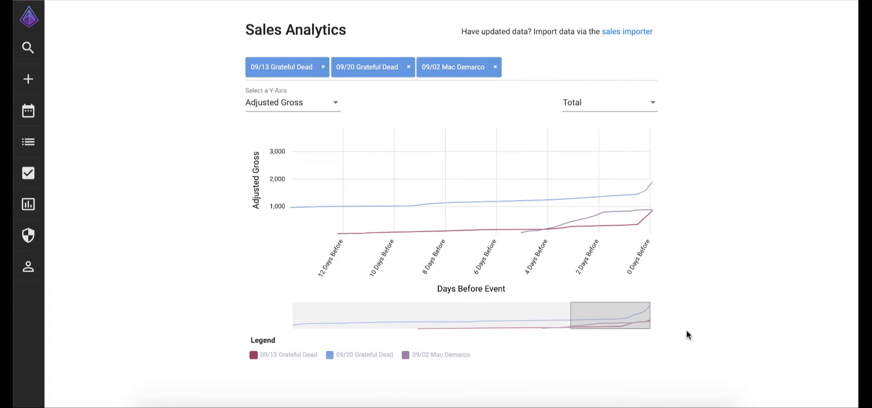
{"action": "left_click", "coordinate": [602, 105]}
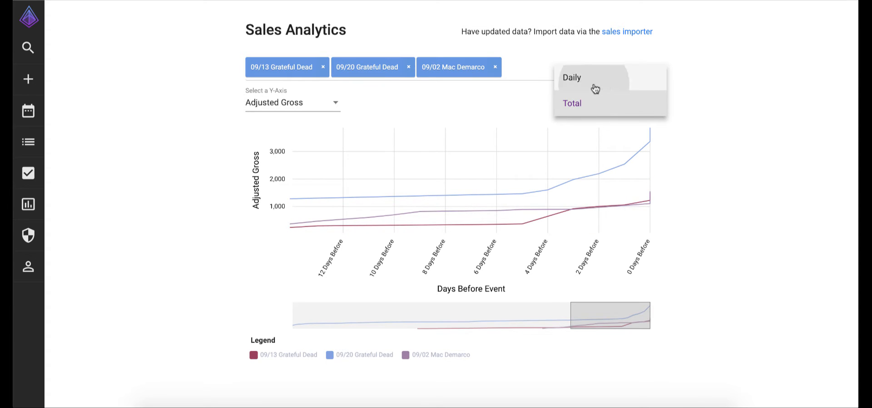
{"action": "left_click", "coordinate": [593, 86]}
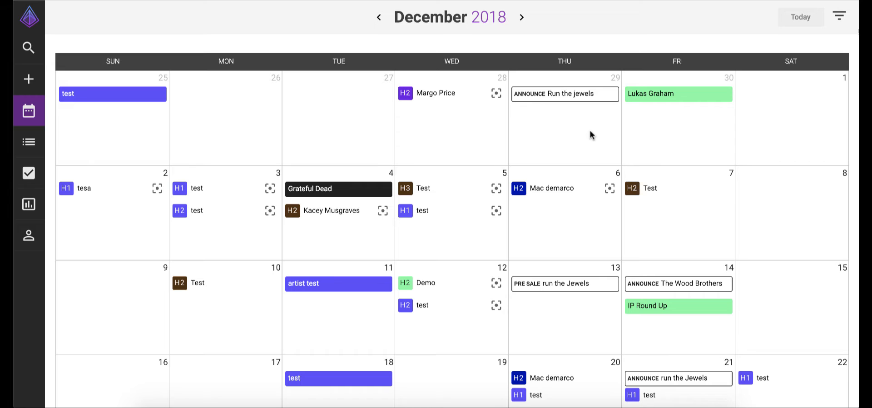
Step: Open the Ticket Sales report and go from there to the sales importer
{"action": "left_click", "coordinate": [33, 206]}
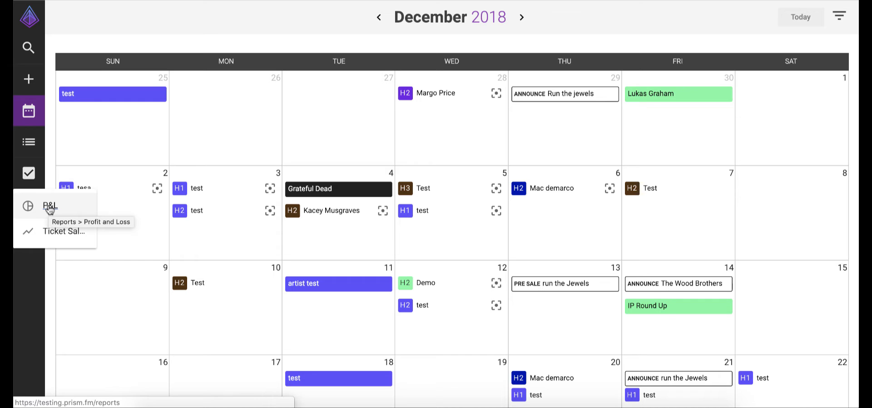
{"action": "left_click", "coordinate": [68, 232]}
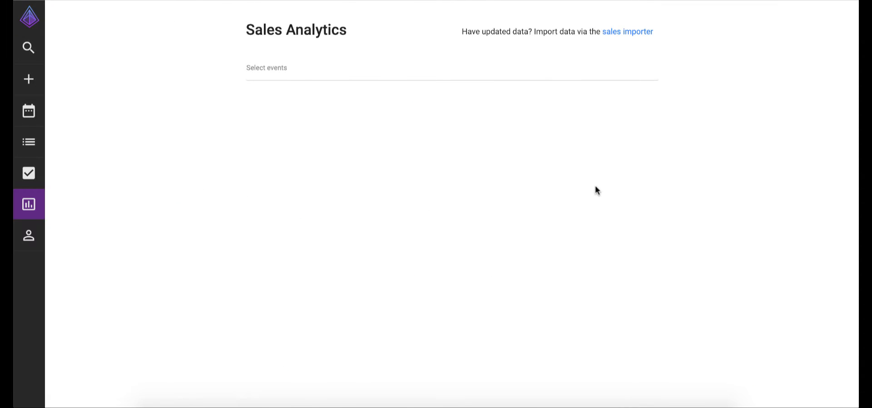
{"action": "left_click", "coordinate": [625, 38]}
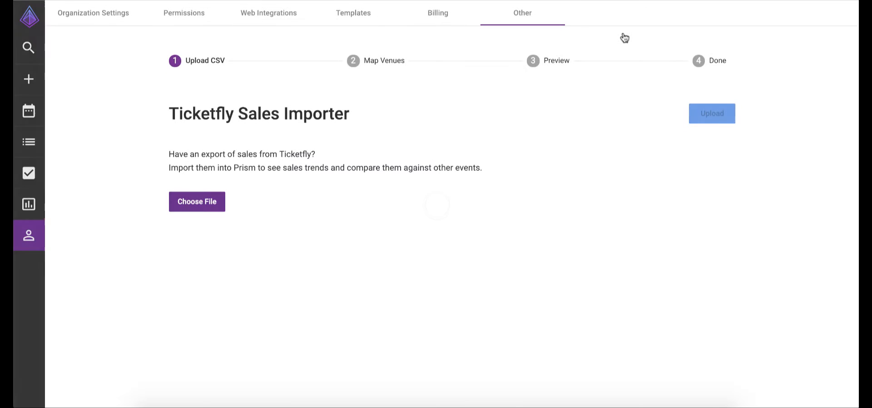
Step: Choose TicketflyDemo.csv from Downloads and upload it to the Ticketfly Sales Importer
{"action": "left_click", "coordinate": [213, 201]}
{"action": "double_click", "coordinate": [345, 45]}
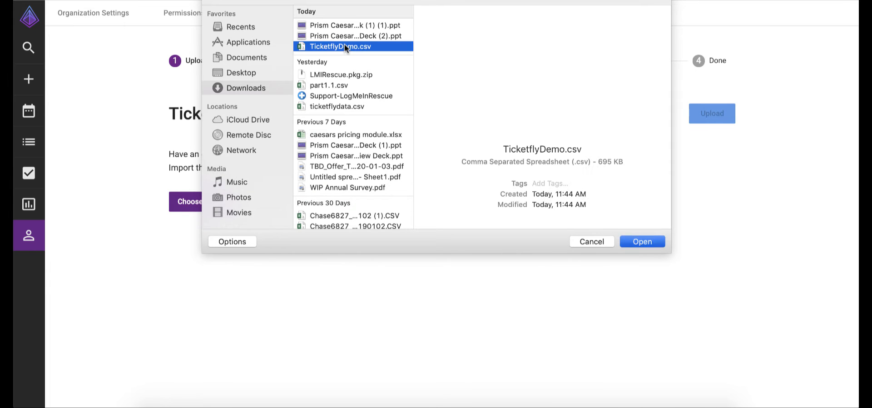
{"action": "left_click", "coordinate": [709, 114]}
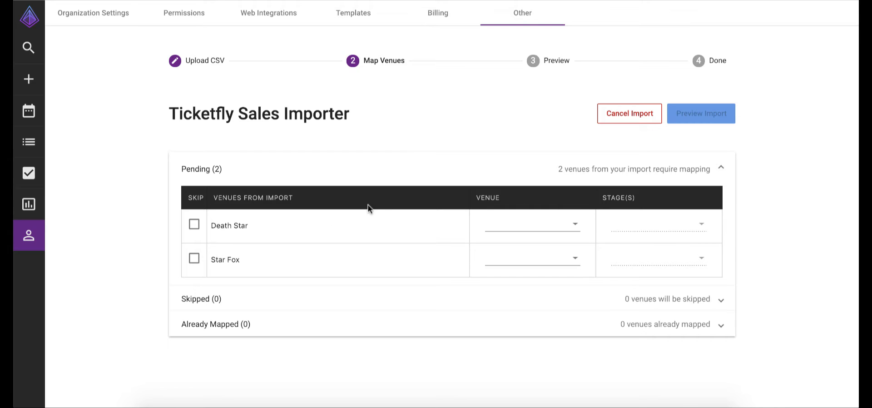
Step: Map the imported Death Star venue to the existing Death Star venue and its Death Star stage
{"action": "left_click", "coordinate": [539, 225]}
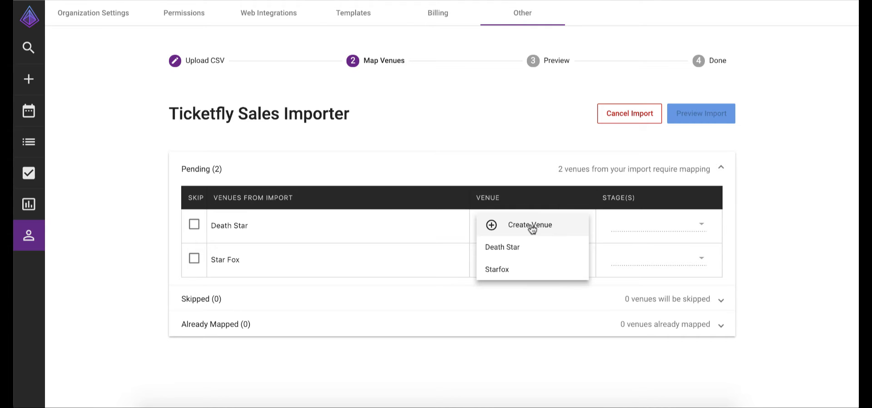
{"action": "left_click", "coordinate": [514, 249]}
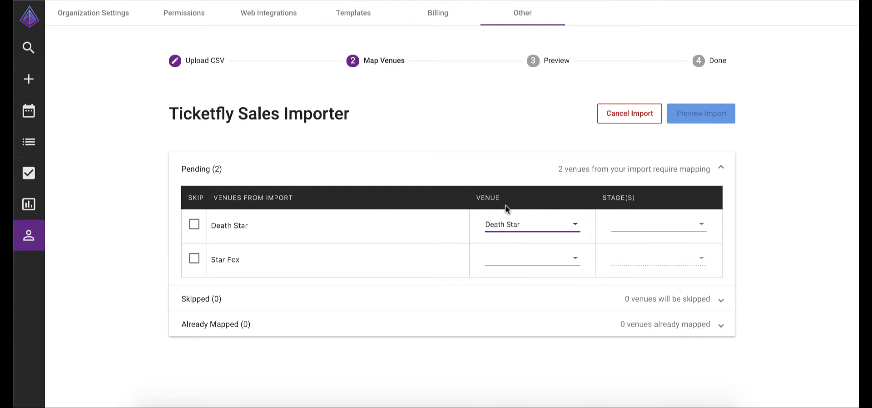
{"action": "left_click", "coordinate": [646, 226]}
{"action": "left_click", "coordinate": [638, 249]}
{"action": "left_click", "coordinate": [546, 172]}
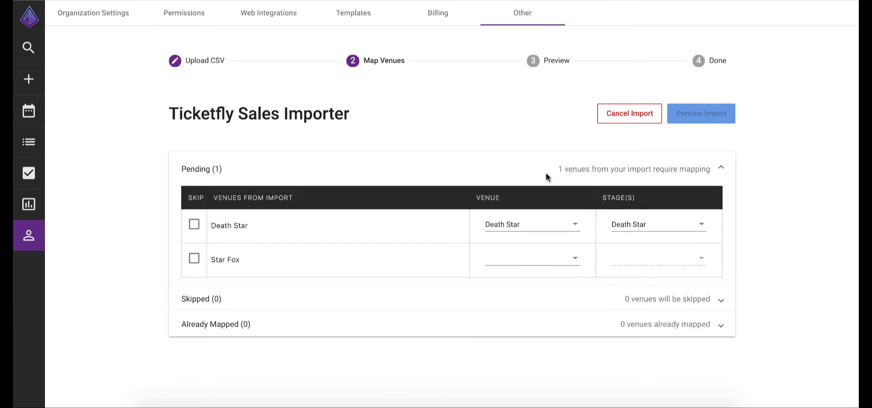
Step: Map the imported Star Fox venue to the existing Starfox venue and its Starfox stage
{"action": "left_click", "coordinate": [509, 267]}
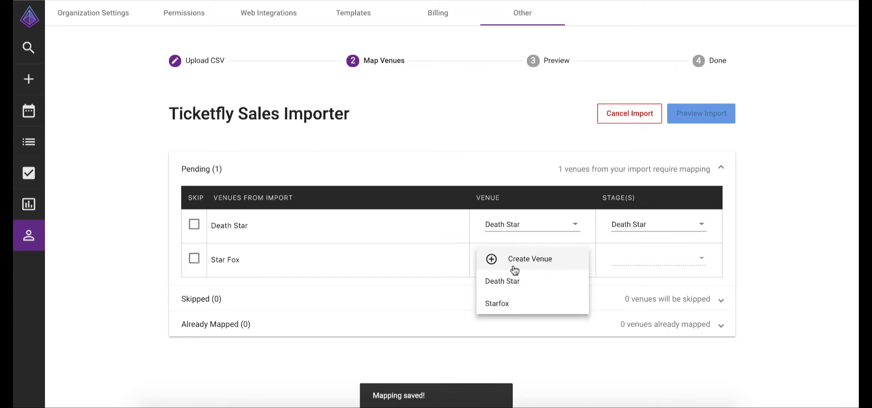
{"action": "left_click", "coordinate": [515, 305]}
{"action": "left_click", "coordinate": [633, 264]}
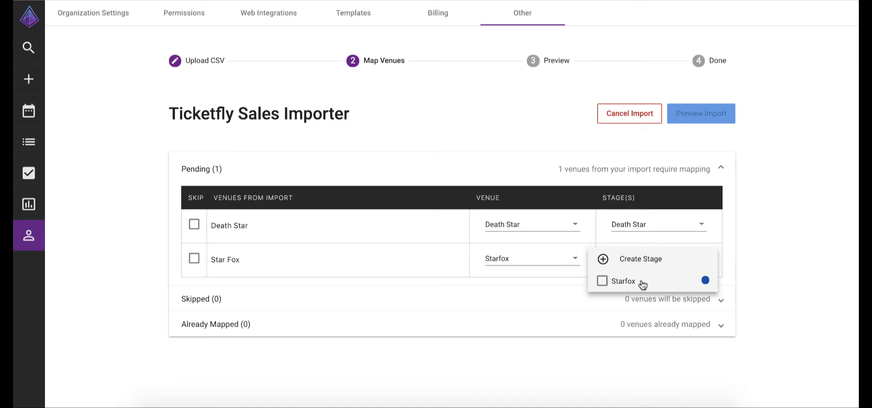
{"action": "left_click", "coordinate": [643, 282]}
{"action": "left_click", "coordinate": [700, 113]}
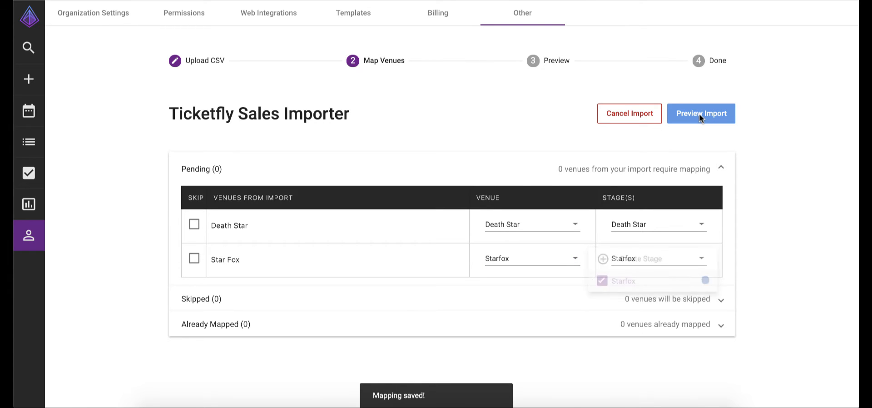
Step: Preview the import, check the list of events with their mapped venues, and import them
{"action": "left_click", "coordinate": [699, 113]}
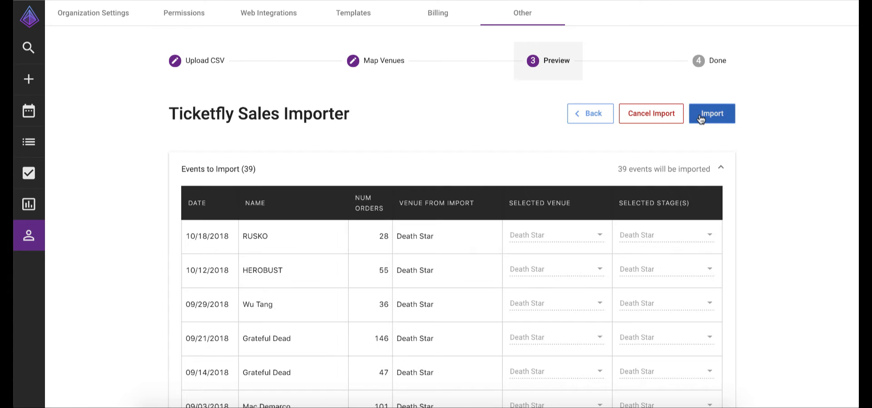
{"action": "scroll", "coordinate": [577, 256], "scroll_direction": "down", "scroll_amount": 6}
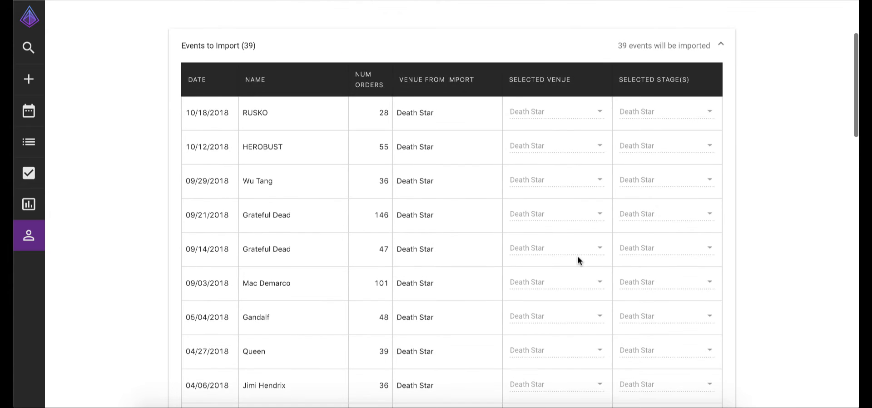
{"action": "scroll", "coordinate": [578, 258], "scroll_direction": "down", "scroll_amount": 4}
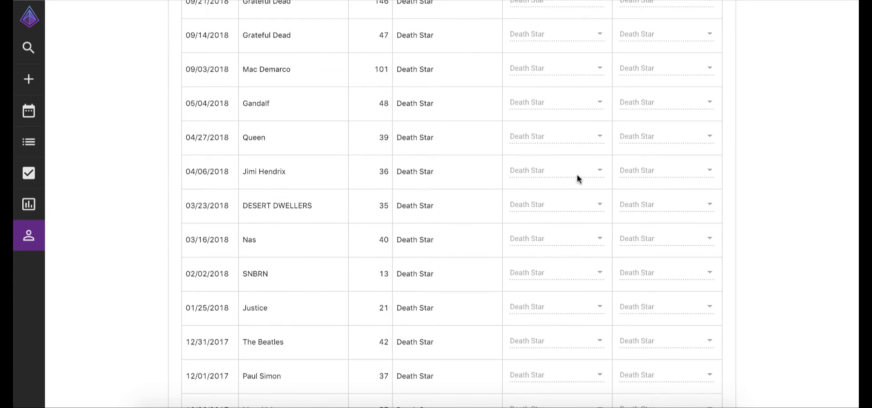
{"action": "scroll", "coordinate": [578, 178], "scroll_direction": "down", "scroll_amount": 2}
{"action": "scroll", "coordinate": [618, 277], "scroll_direction": "up", "scroll_amount": 12}
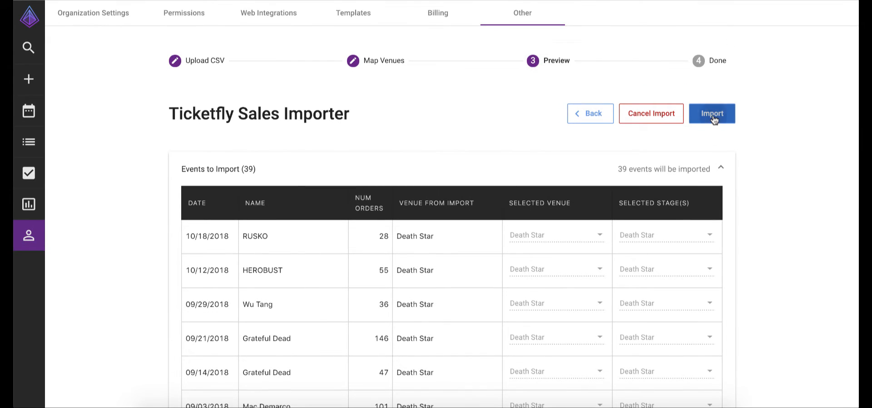
{"action": "left_click", "coordinate": [715, 119]}
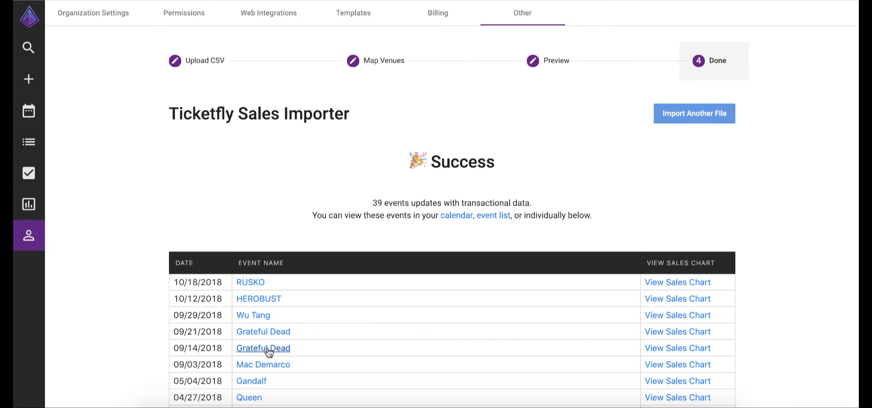
Step: Look through the imported events and open the sales chart for the 10/18/2018 RUSKO event
{"action": "scroll", "coordinate": [304, 395], "scroll_direction": "down", "scroll_amount": 2}
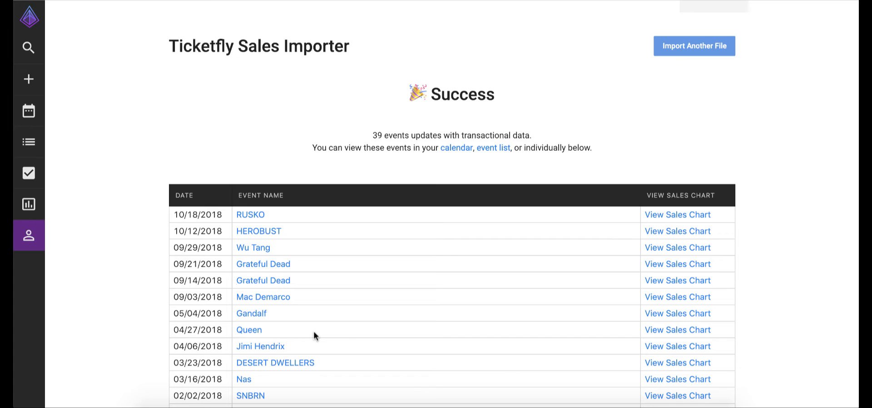
{"action": "scroll", "coordinate": [686, 298], "scroll_direction": "up", "scroll_amount": 2}
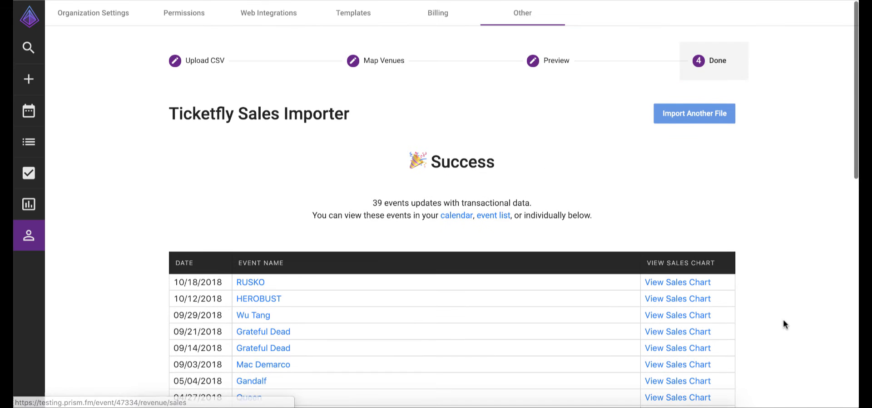
{"action": "scroll", "coordinate": [728, 324], "scroll_direction": "down", "scroll_amount": 2}
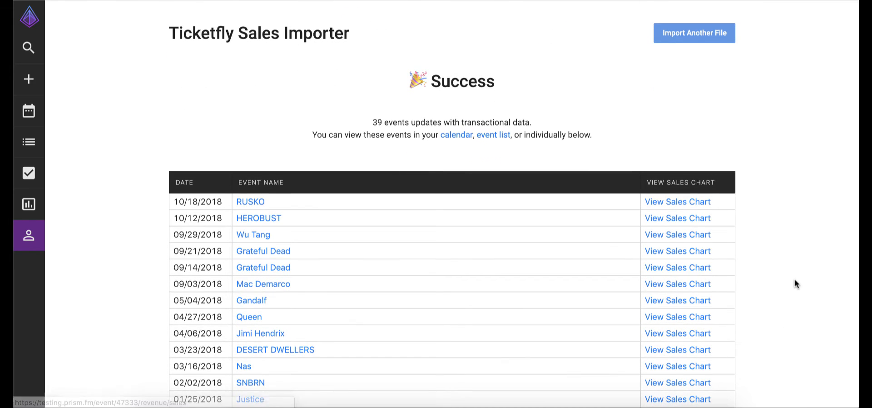
{"action": "scroll", "coordinate": [795, 279], "scroll_direction": "up", "scroll_amount": 2}
{"action": "left_click", "coordinate": [695, 273]}
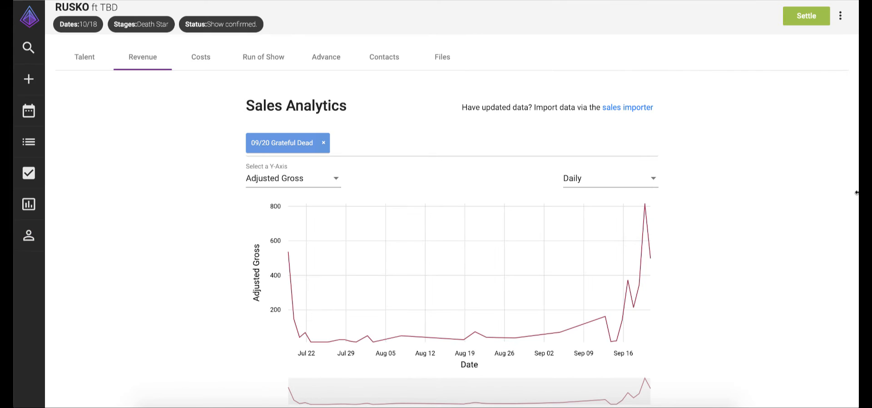
Step: Switch the chart's Y-axis to Gross and back to Adjusted Gross
{"action": "scroll", "coordinate": [348, 196], "scroll_direction": "down", "scroll_amount": 1}
{"action": "left_click", "coordinate": [320, 154]}
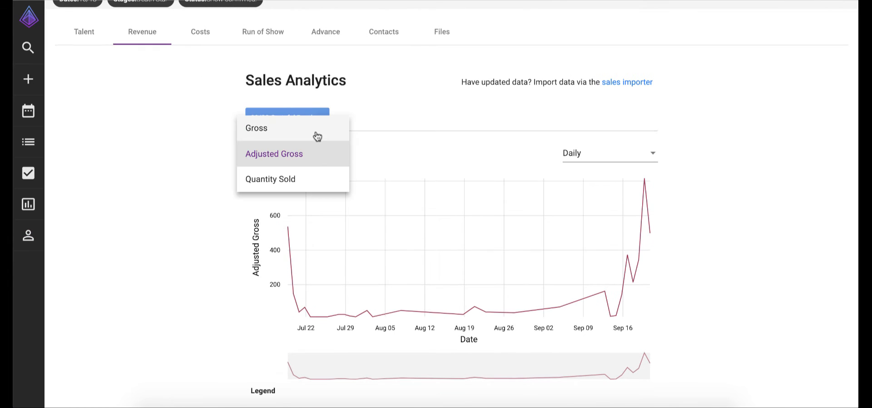
{"action": "left_click", "coordinate": [316, 136]}
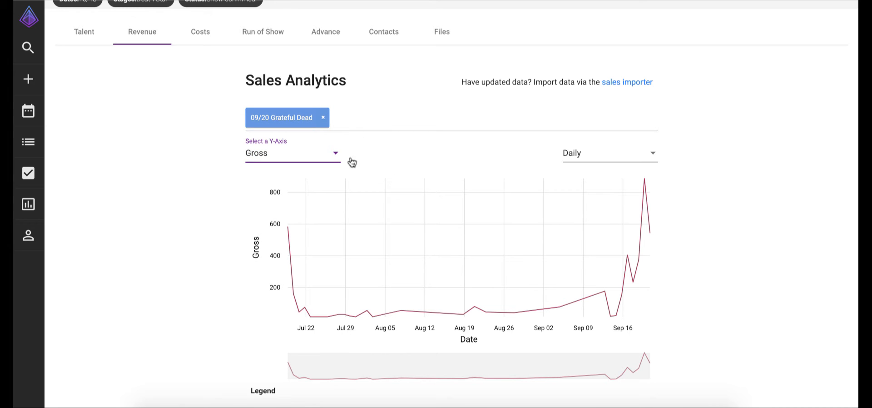
{"action": "left_click", "coordinate": [321, 154]}
{"action": "left_click", "coordinate": [308, 177]}
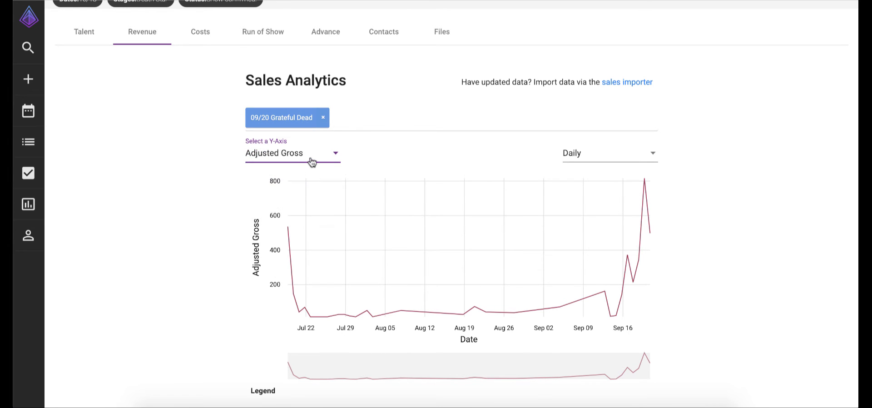
Step: Set the chart's Y-axis to Quantity Sold and show Total values instead of daily ones
{"action": "left_click", "coordinate": [312, 161]}
{"action": "left_click", "coordinate": [320, 186]}
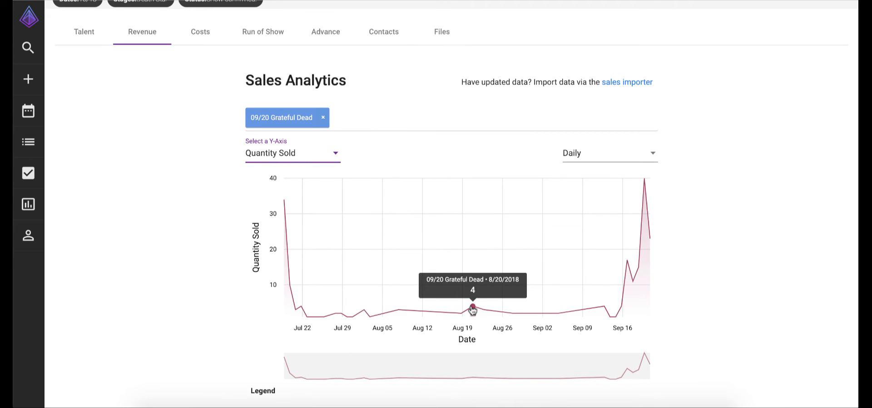
{"action": "left_click", "coordinate": [611, 158]}
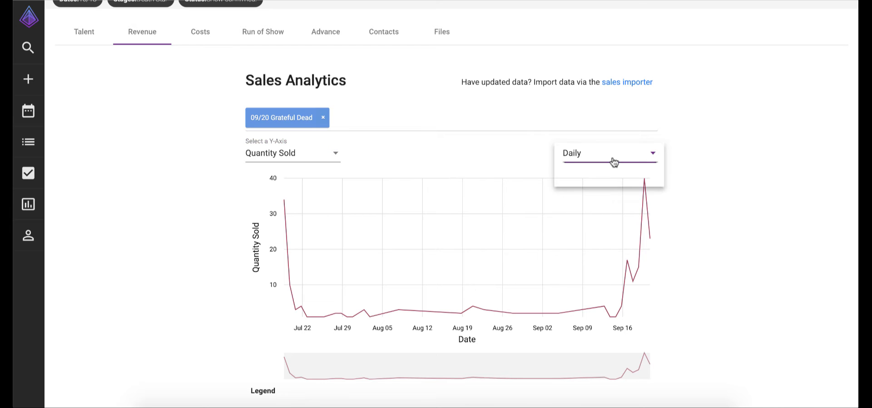
{"action": "left_click", "coordinate": [604, 179]}
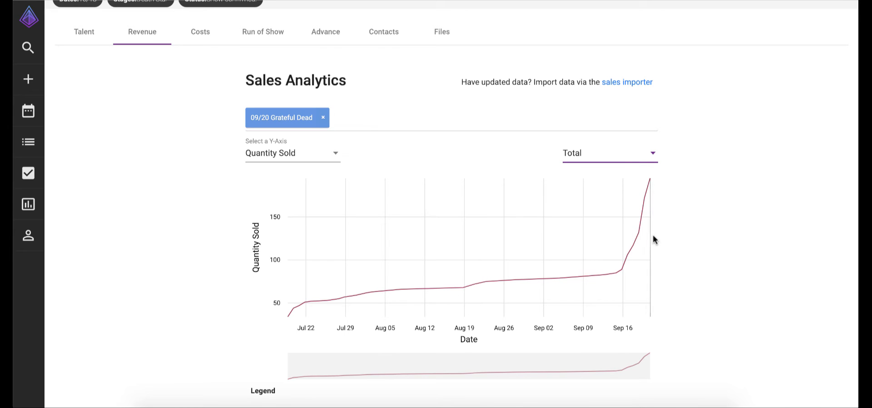
Step: Add the 09/13 Grateful Dead event to the sales chart and narrow its range to about the last 15 days before the event
{"action": "left_click", "coordinate": [393, 121]}
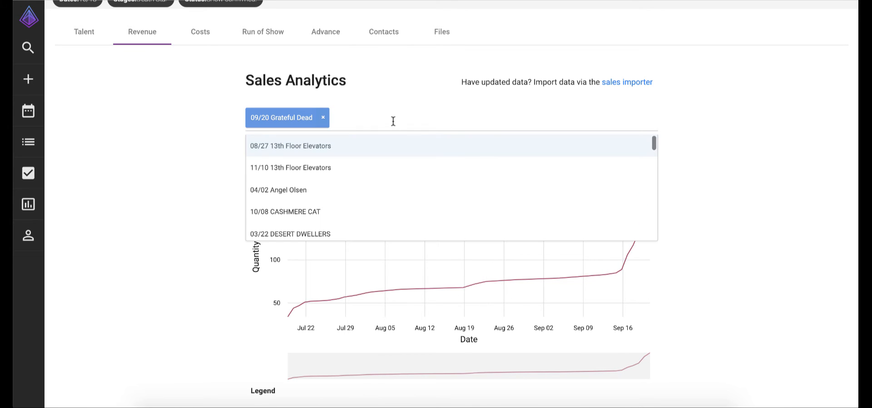
{"action": "type", "text": "grate"}
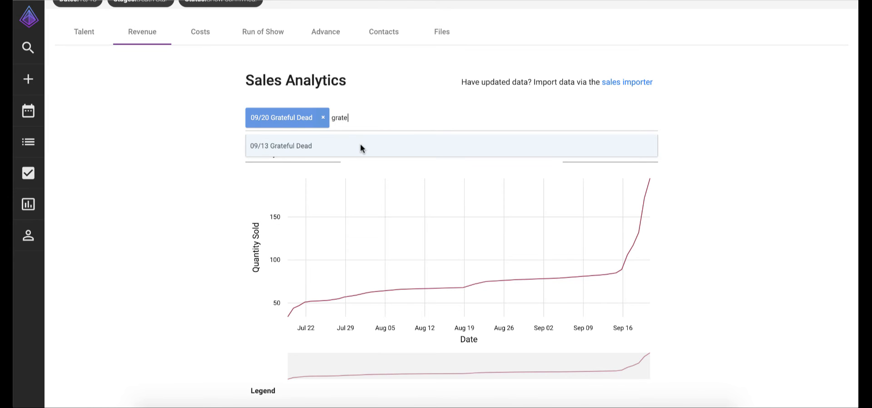
{"action": "left_click", "coordinate": [361, 144]}
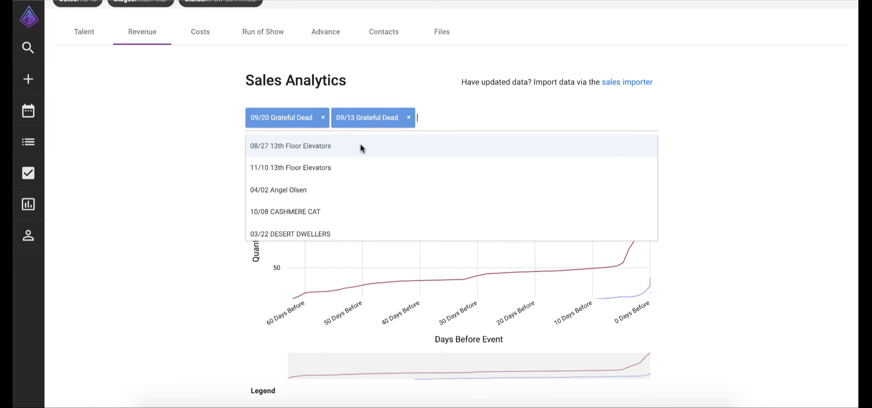
{"action": "left_click", "coordinate": [419, 84]}
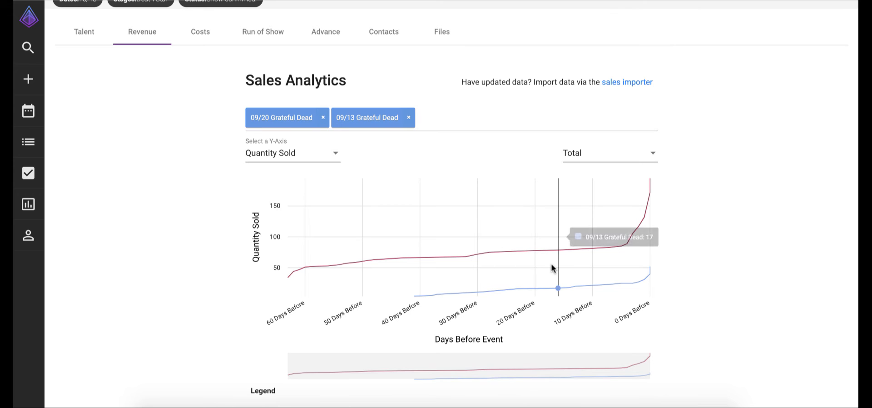
{"action": "mouse_move", "coordinate": [566, 284]}
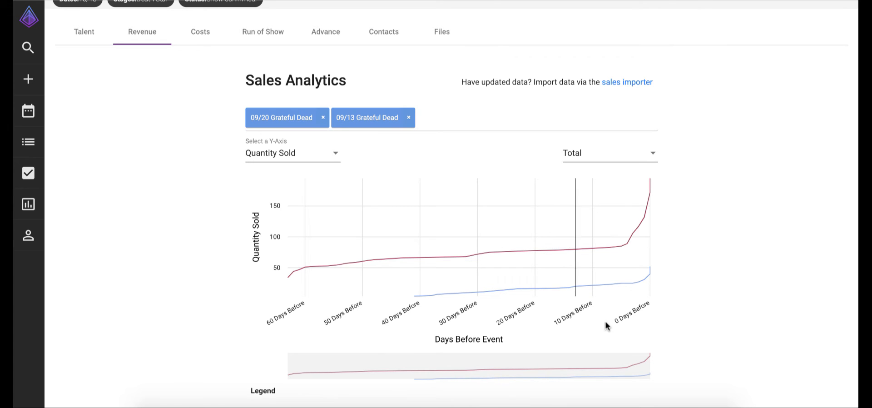
{"action": "left_click_drag", "start_coordinate": [563, 353], "coordinate": [658, 362]}
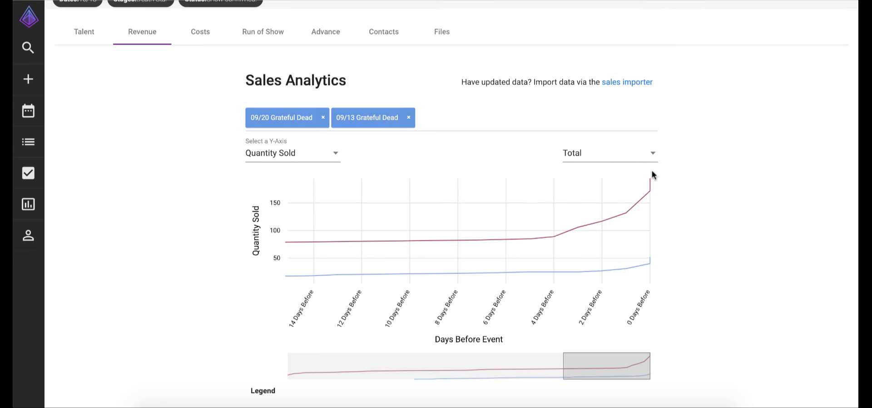
Step: Add the 04/02 Angel Olsen and 11/10 13th Floor Elevators events to the sales comparison chart
{"action": "left_click", "coordinate": [548, 122]}
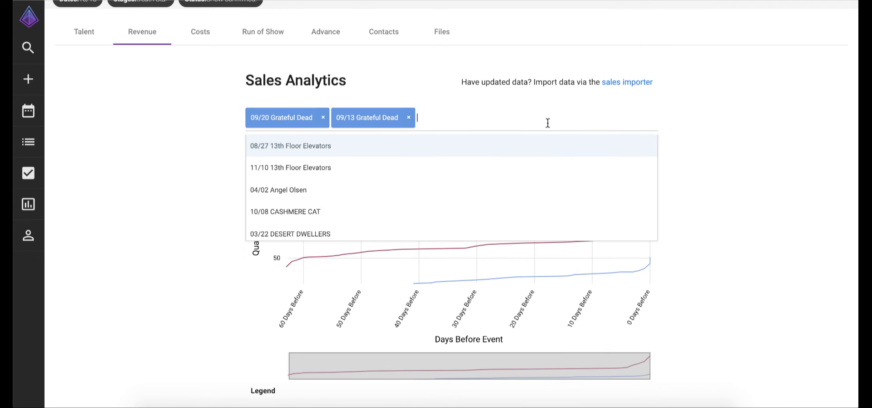
{"action": "left_click", "coordinate": [501, 186]}
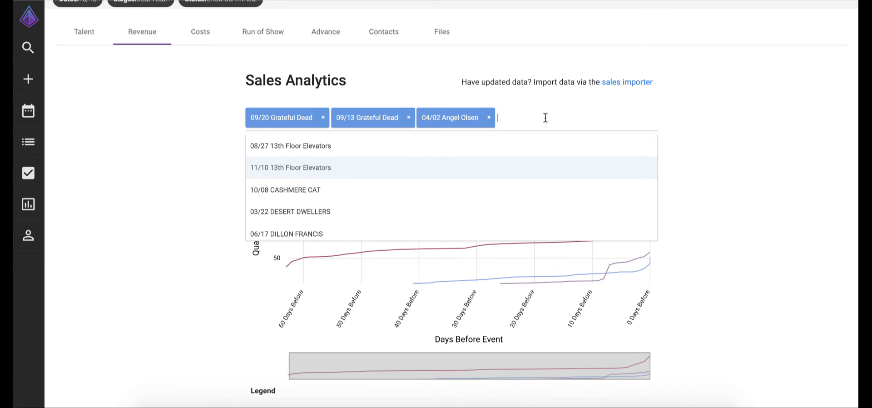
{"action": "left_click", "coordinate": [493, 159]}
{"action": "left_click", "coordinate": [689, 151]}
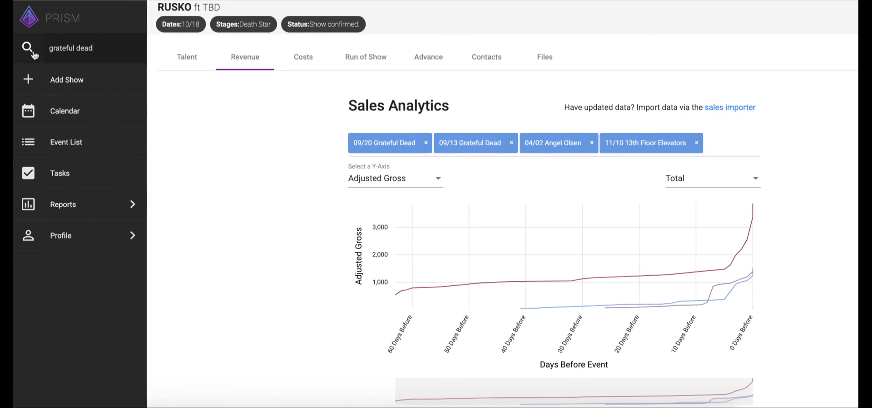
Step: Search the shows for "grateful dead" and open the sales analytics of the September 14 Grateful Dead show
{"action": "left_click", "coordinate": [57, 49]}
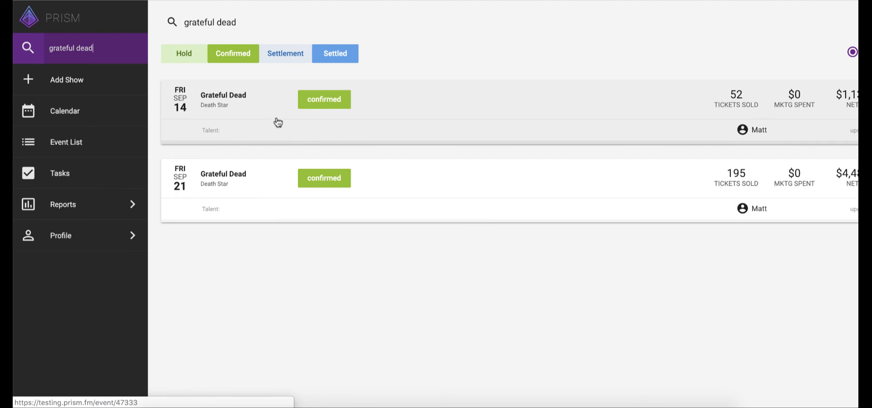
{"action": "left_click", "coordinate": [275, 119]}
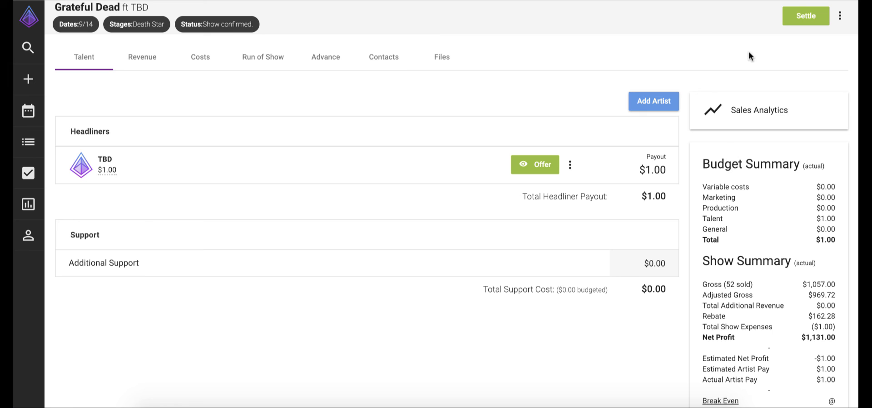
{"action": "left_click", "coordinate": [743, 111]}
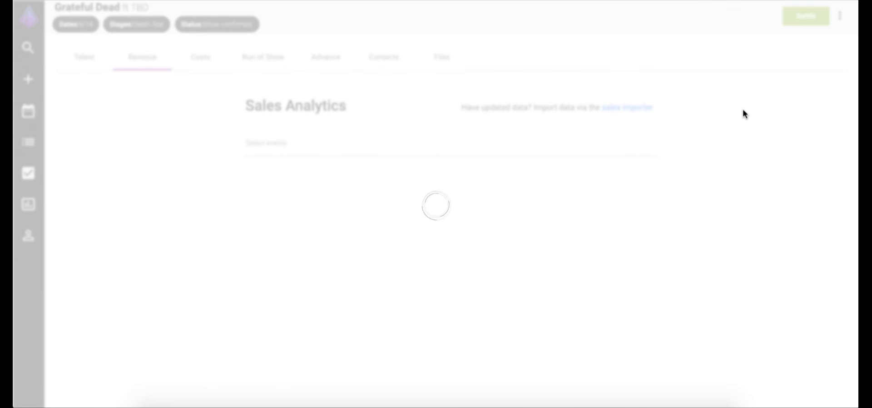